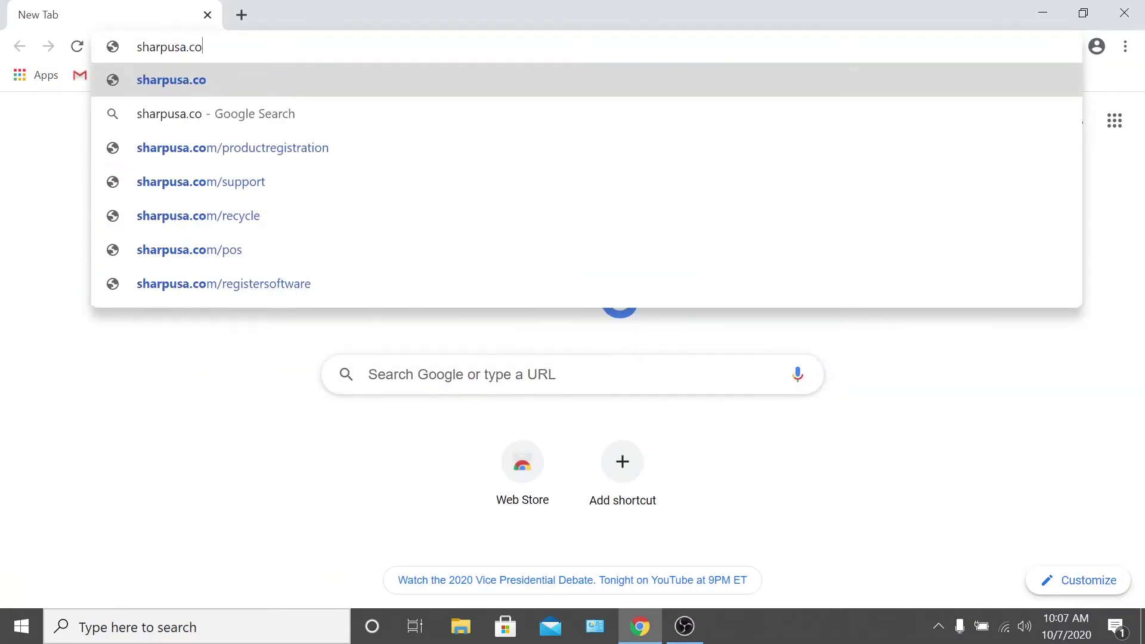
- Load the Sharp USA business product downloads page and set Product Category to MFPs
key("Return")
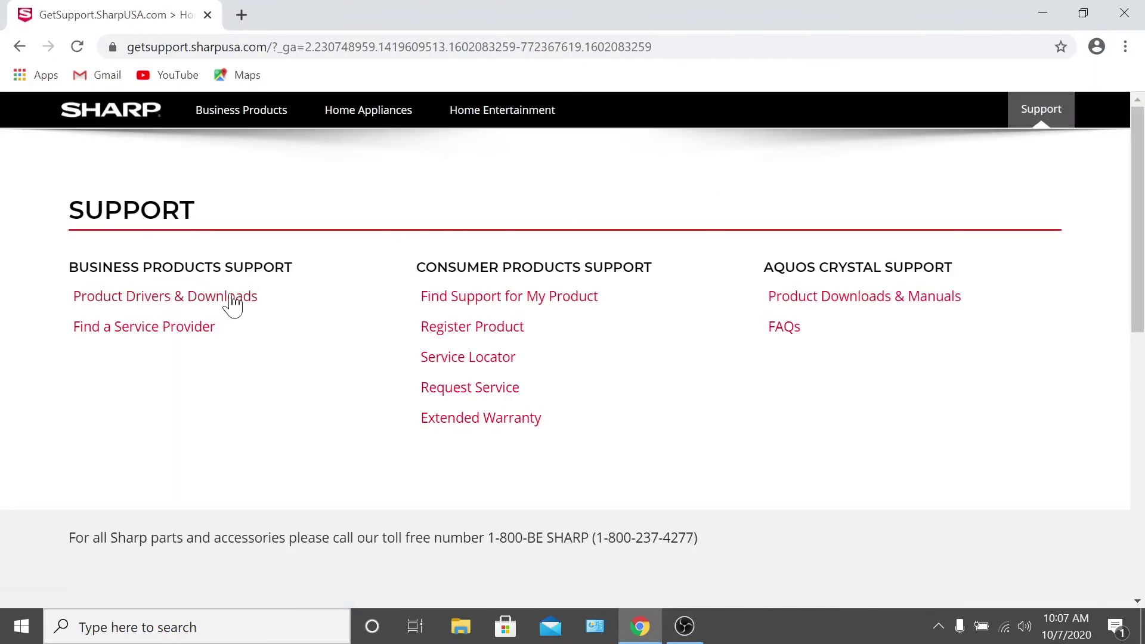
left_click(231, 303)
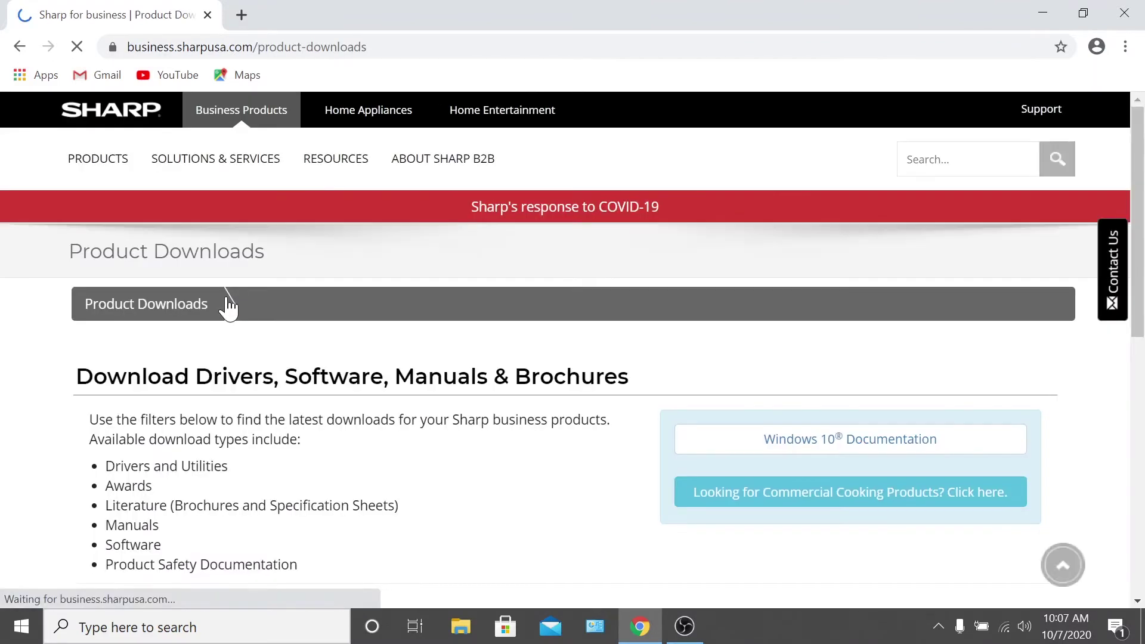
scroll(529, 498, "down", 6)
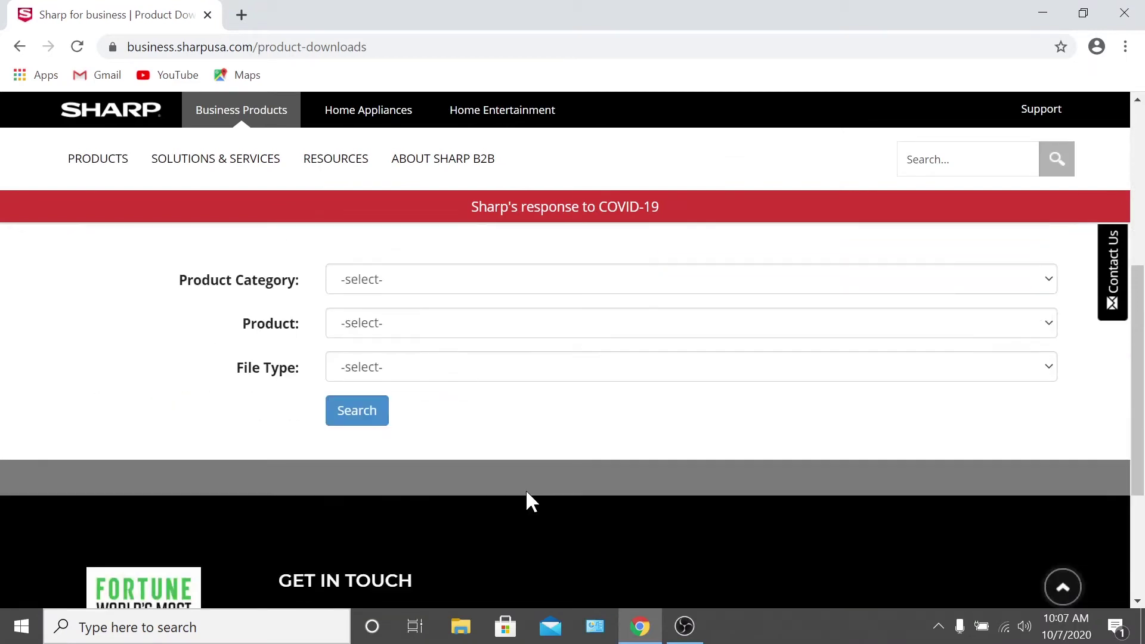
left_click(509, 280)
left_click(508, 371)
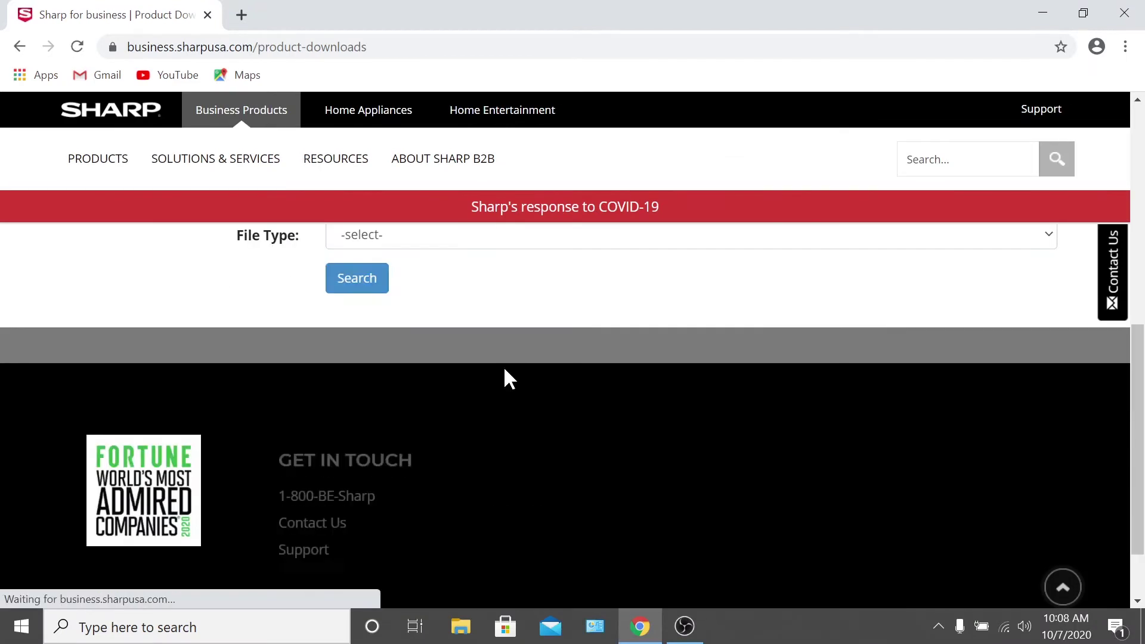
- Choose MX-M6071 as the product and Drivers and Utilities as the file type
left_click(503, 371)
scroll(492, 307, "down", 20)
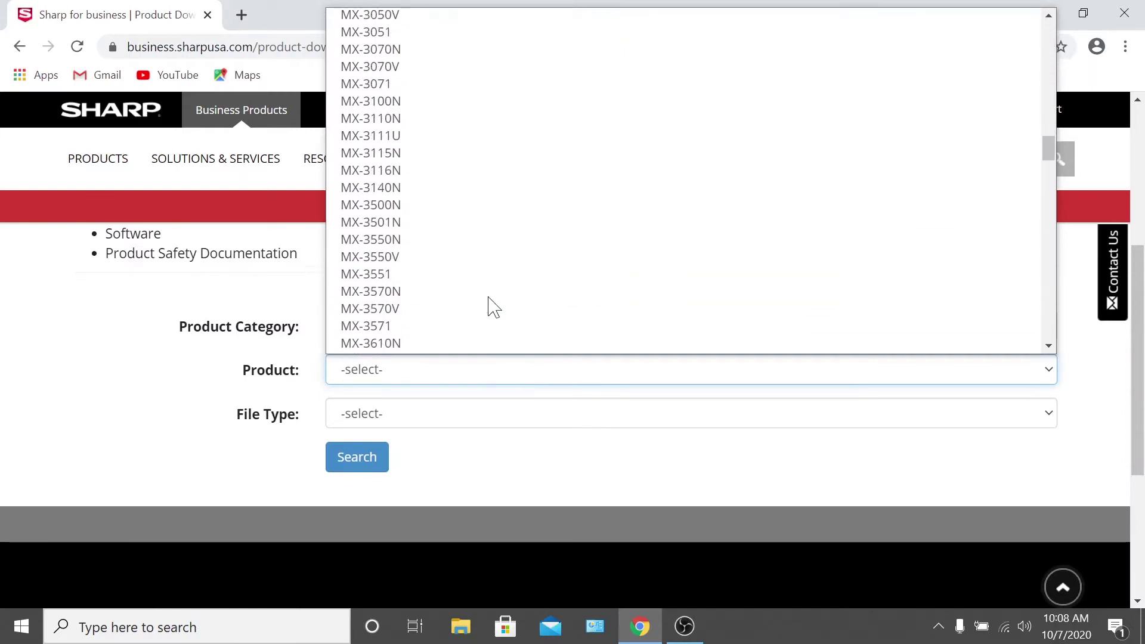
scroll(492, 306, "down", 20)
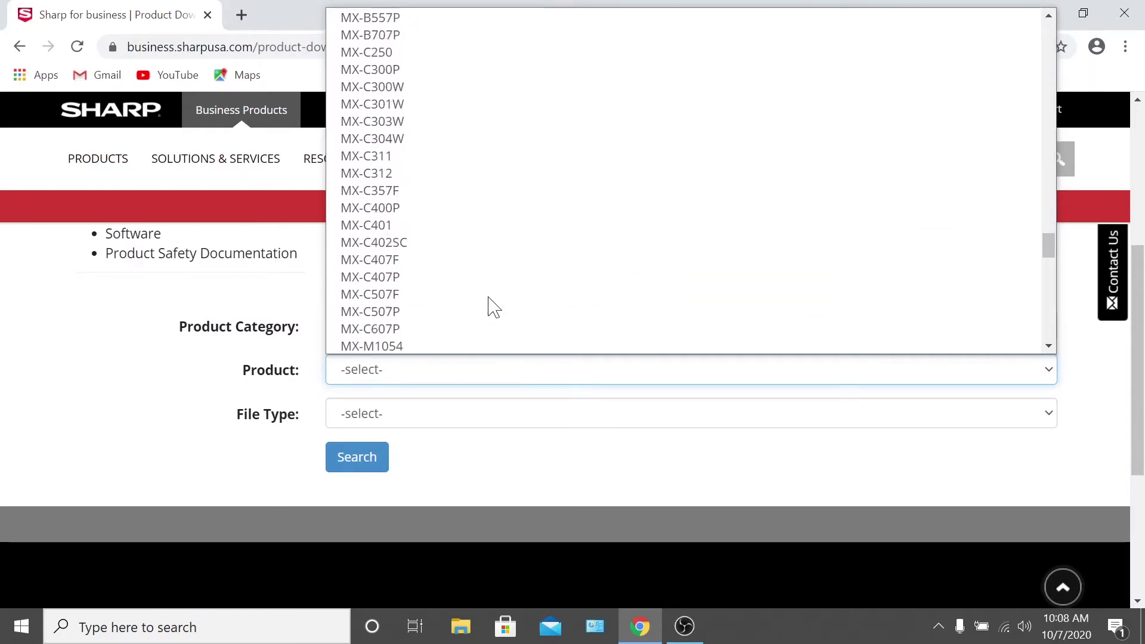
scroll(493, 306, "down", 18)
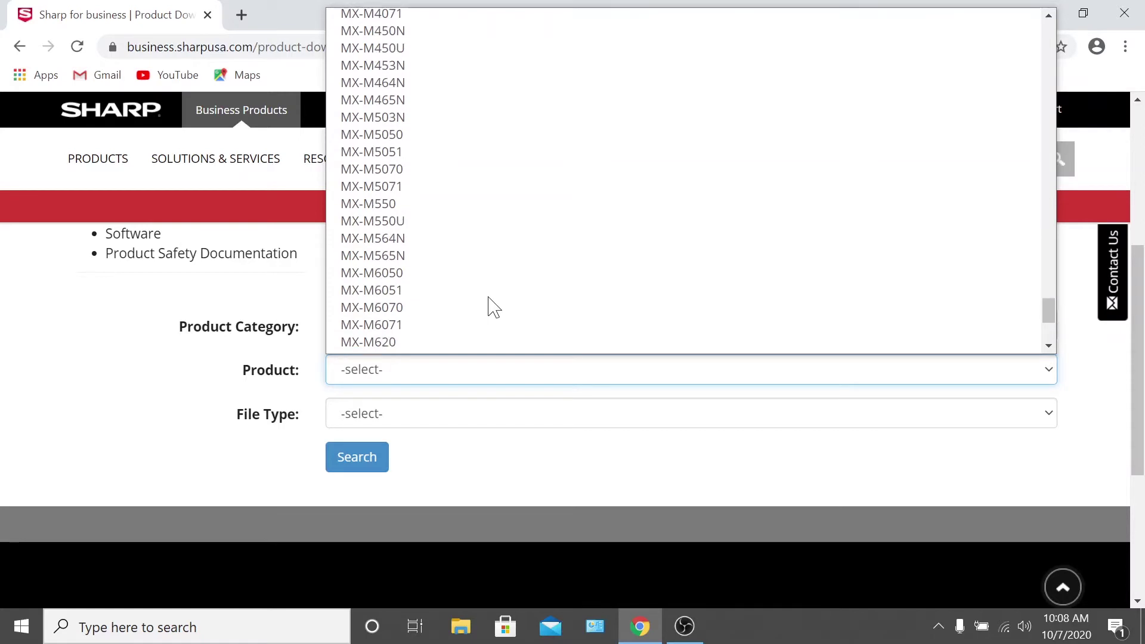
scroll(492, 306, "down", 1)
left_click(489, 307)
scroll(488, 306, "down", 2)
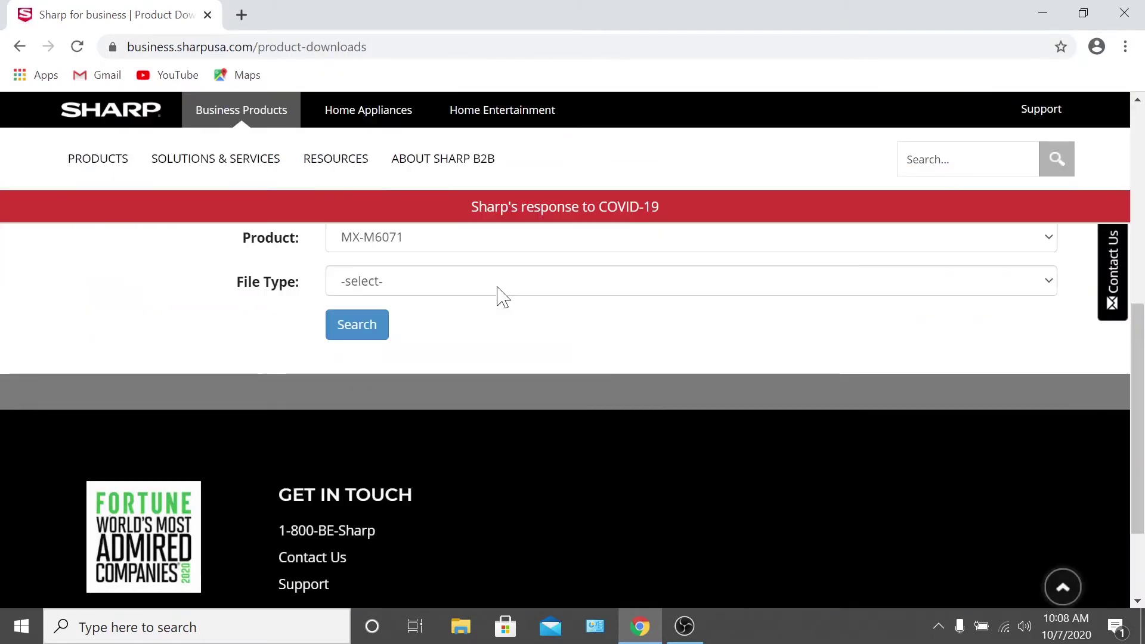
left_click(498, 288)
left_click(508, 344)
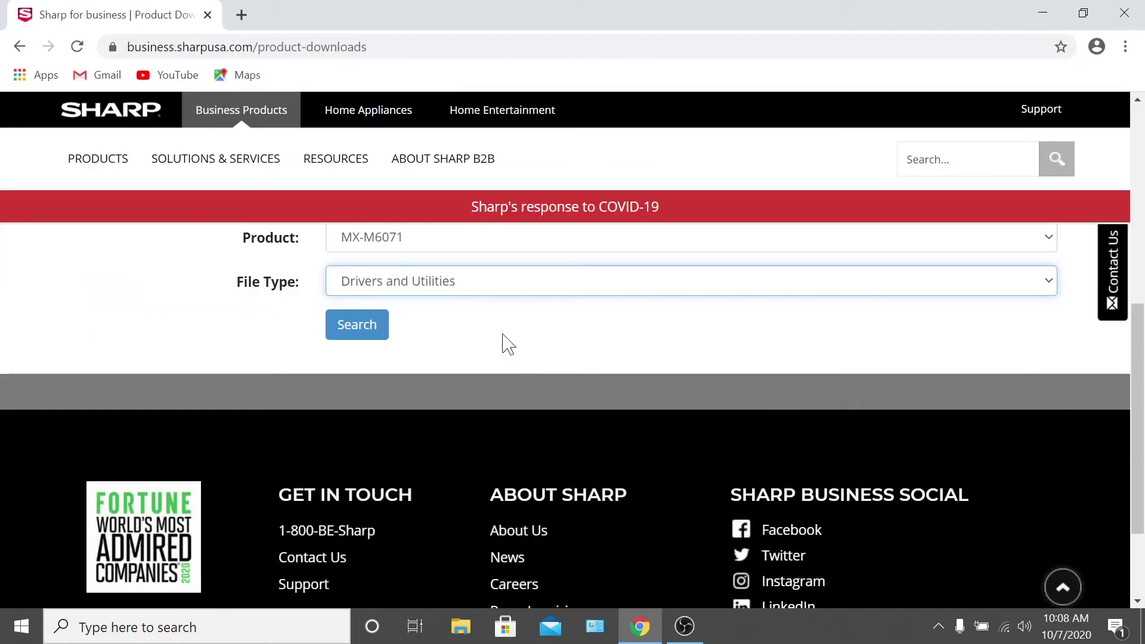
- Search, download the Windows 64 Bit OS Driver Package zip, and open it
left_click(366, 332)
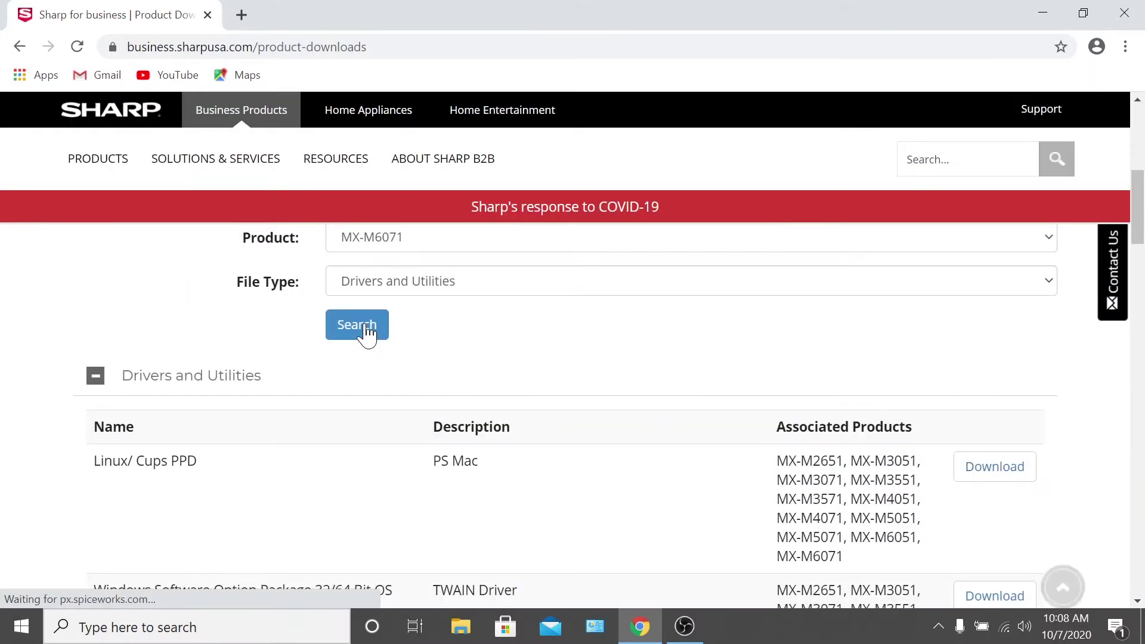
scroll(238, 462, "down", 4)
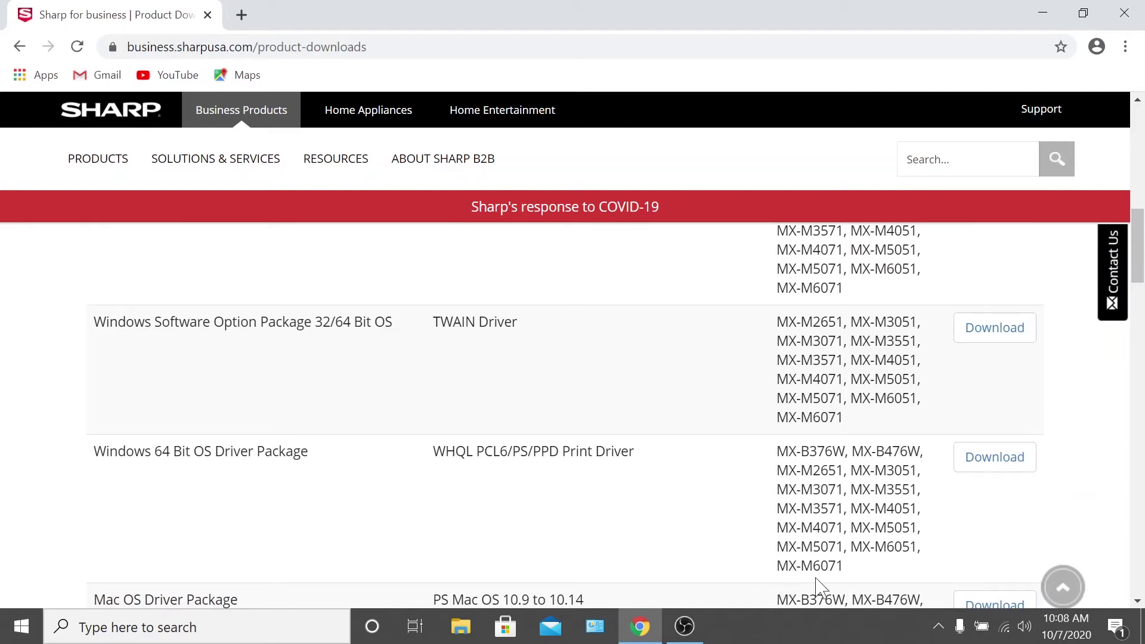
left_click(996, 468)
scroll(997, 471, "down", 2)
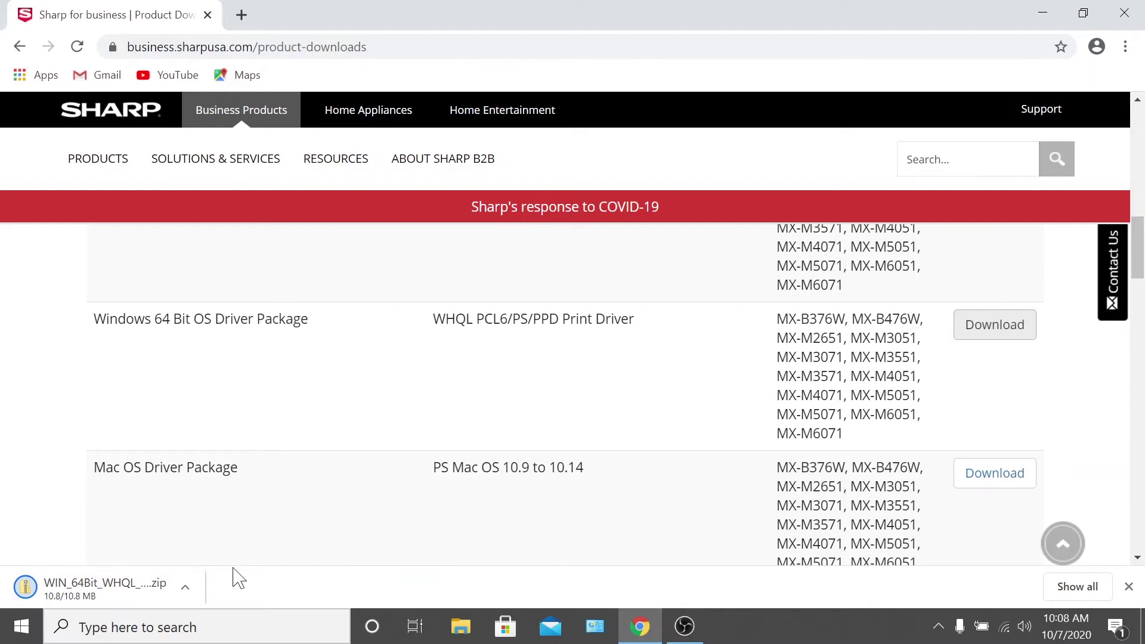
left_click(117, 596)
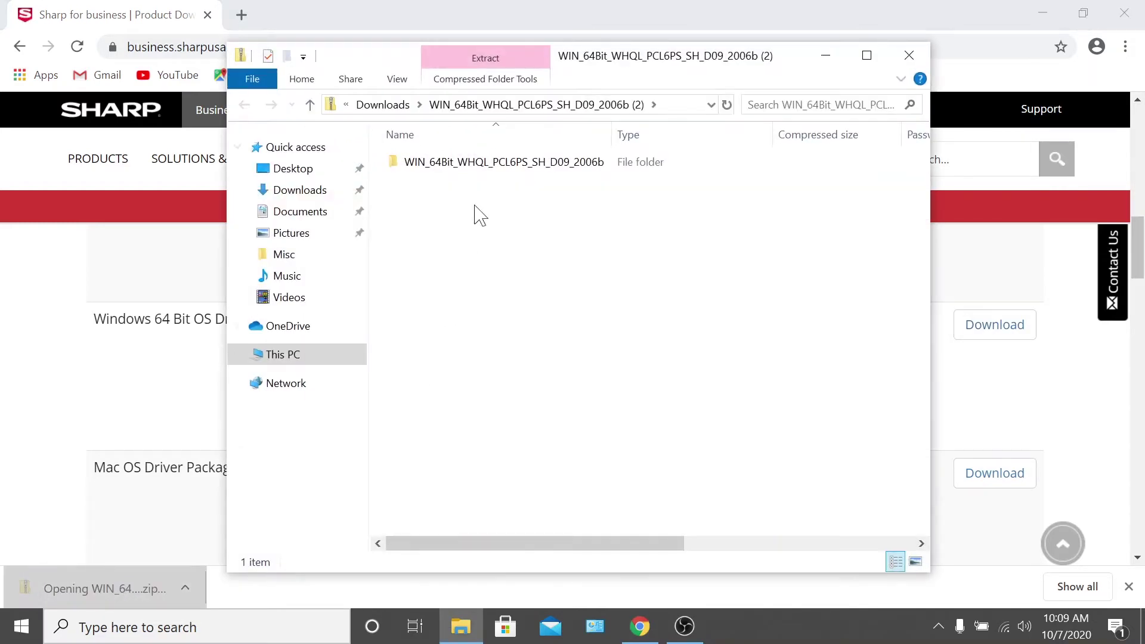
- Run the SH_D09 64bit installer from the zip and extract its files to C:\Drivers
double_click(484, 162)
double_click(492, 185)
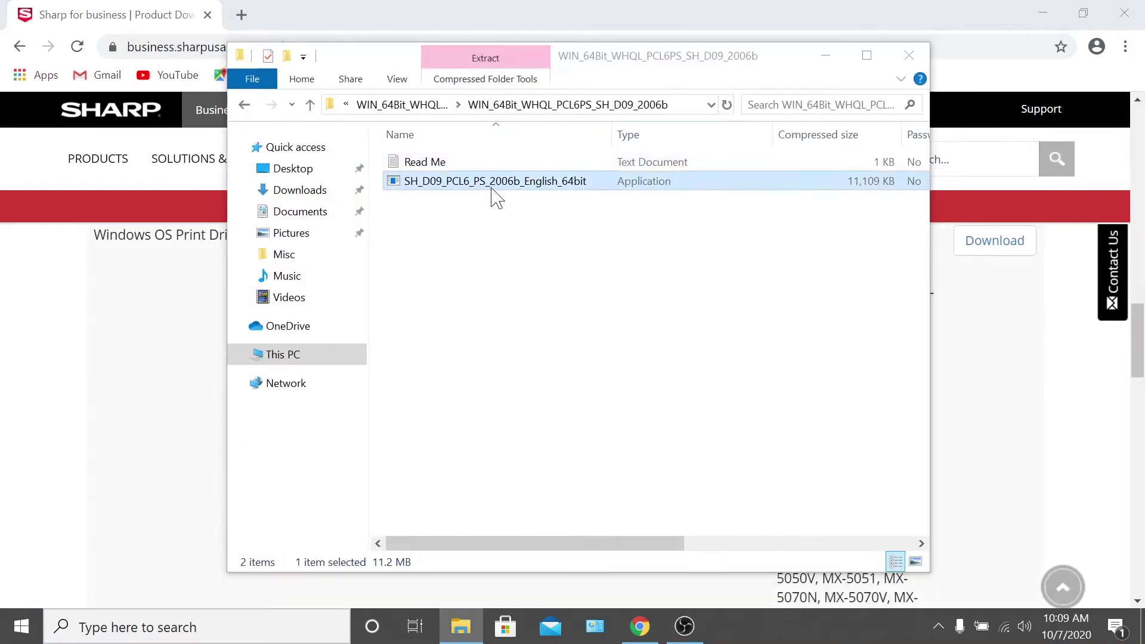
left_click(593, 352)
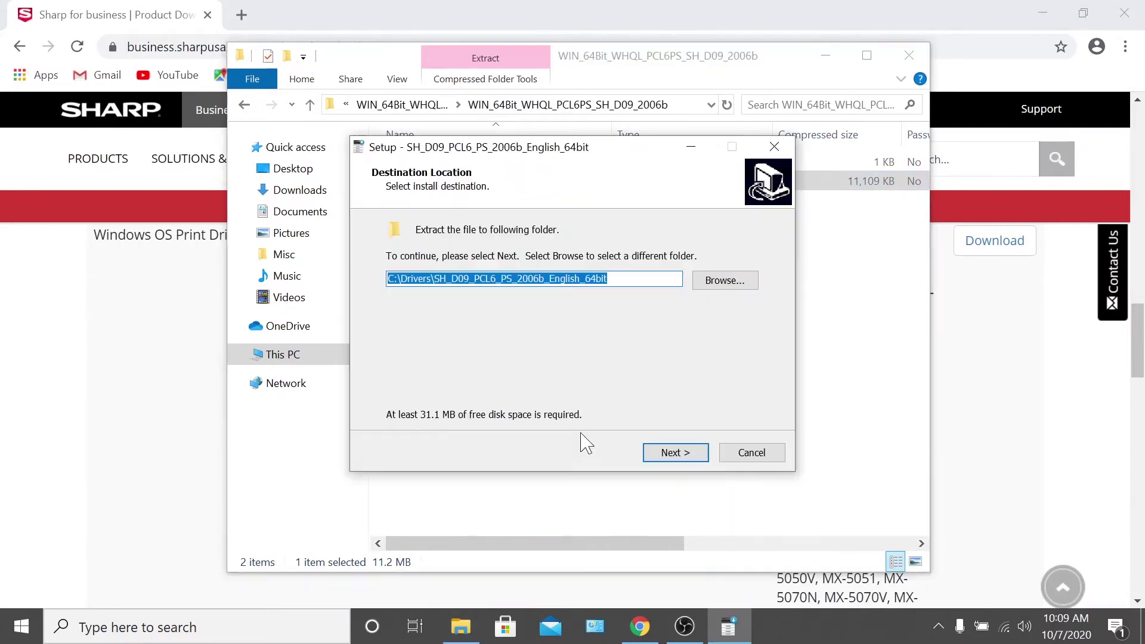
left_click(693, 454)
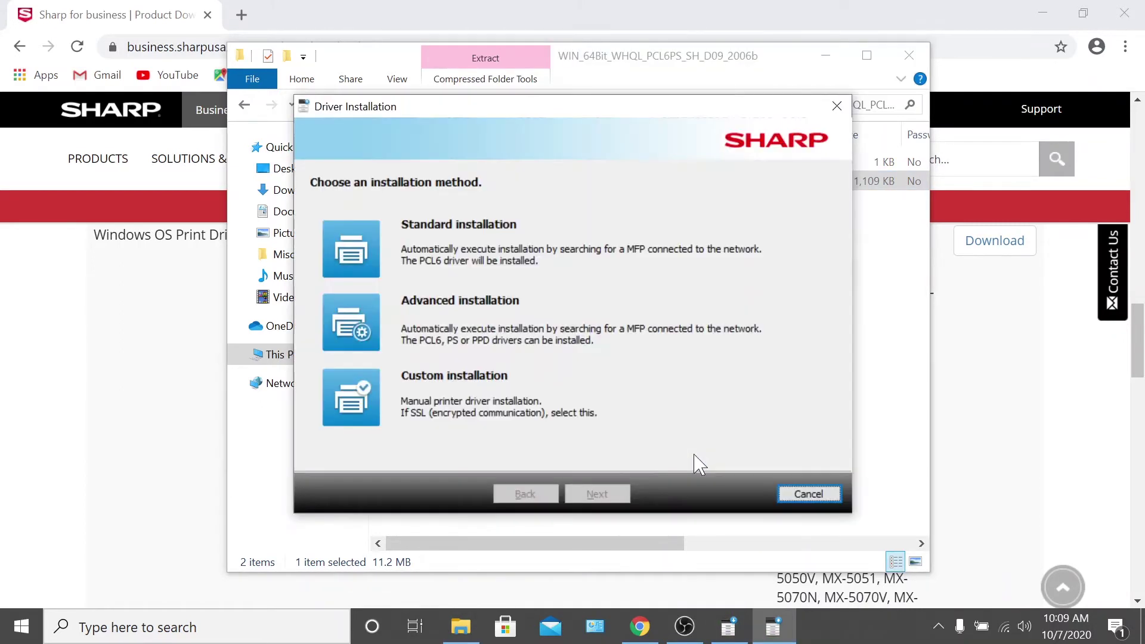
- Start a standard installation and search for the MFP at IP 192.168.1.164
left_click(376, 257)
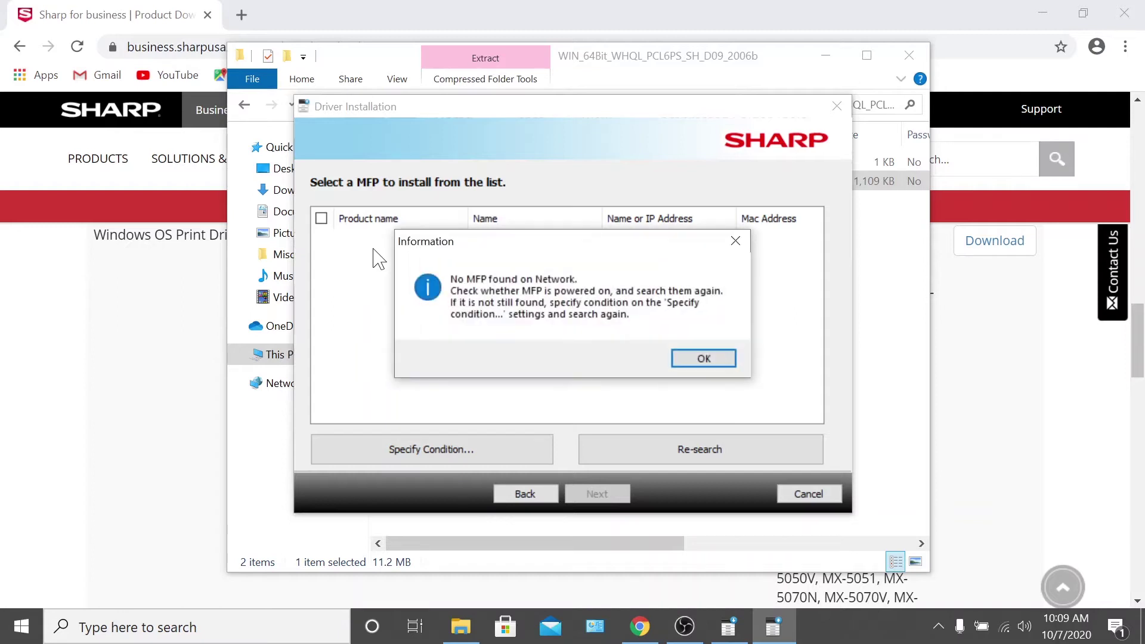
left_click(705, 358)
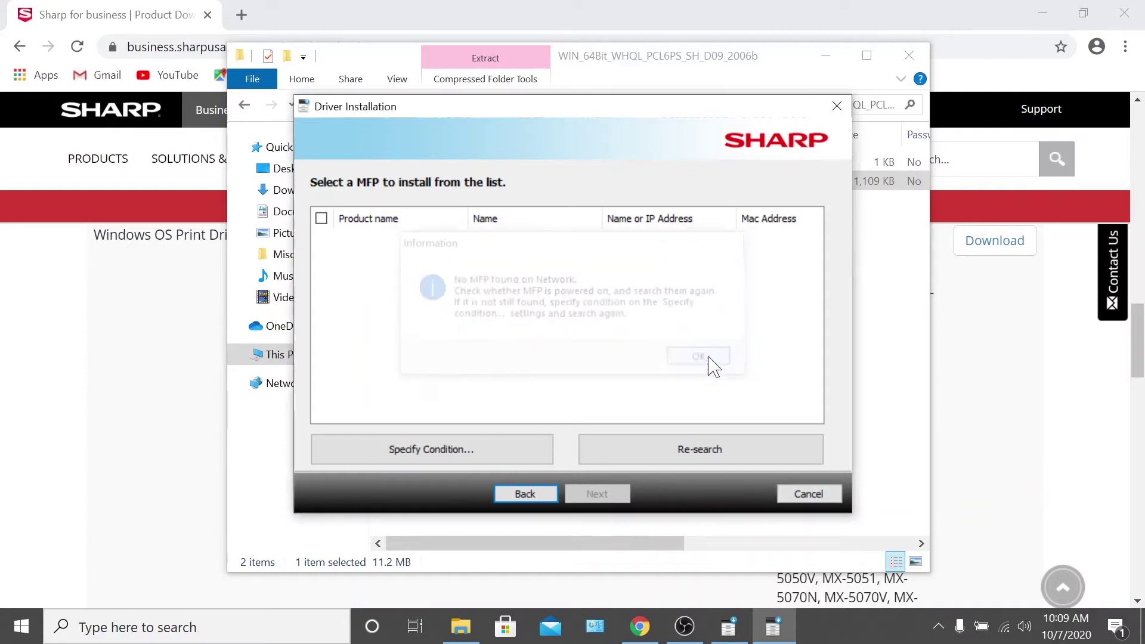
left_click(463, 451)
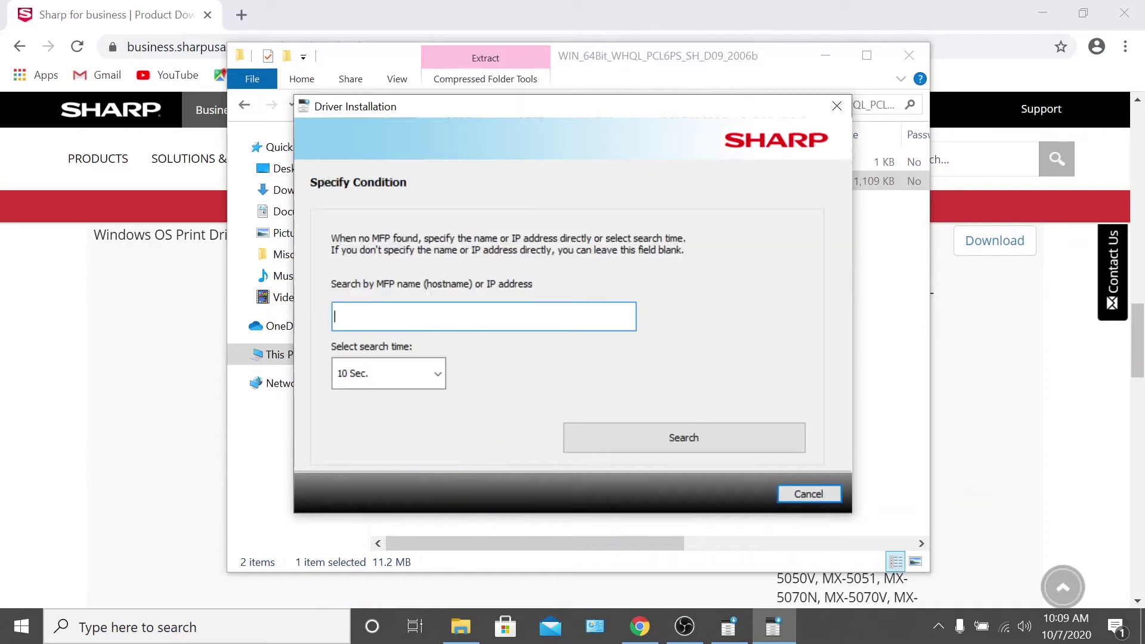
type("192.168.1.164")
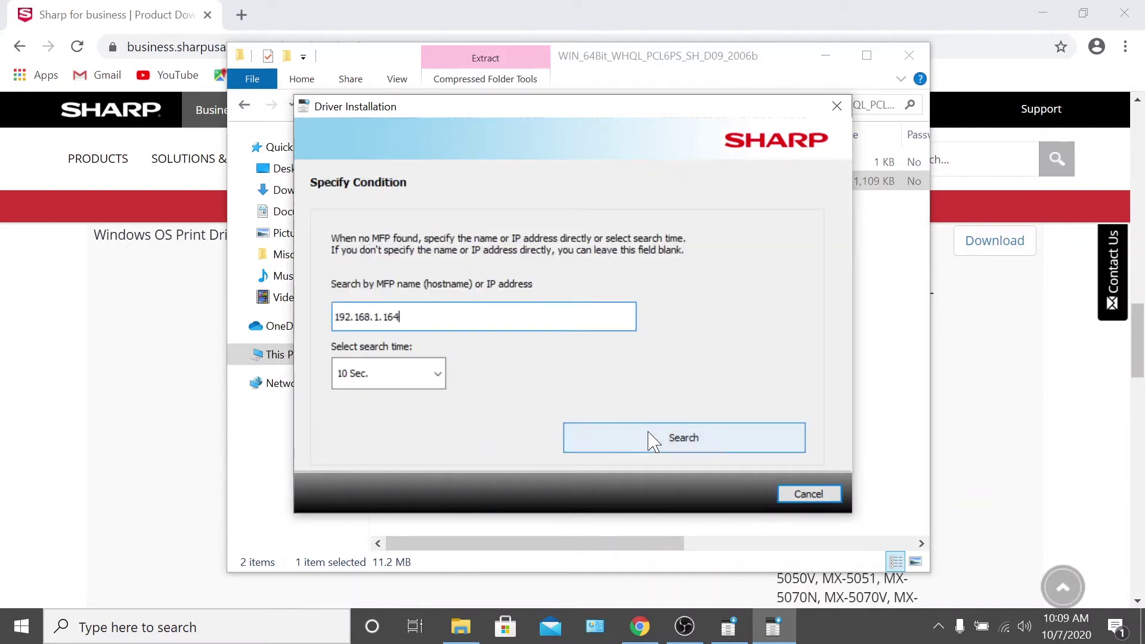
left_click(651, 439)
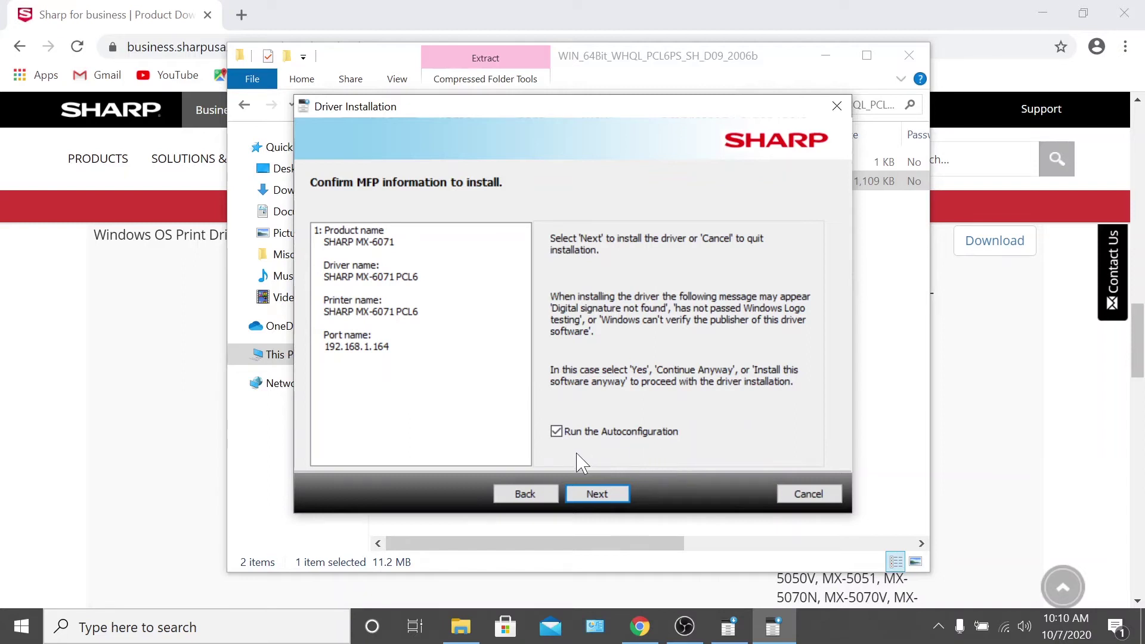
- Confirm the MFP information, install the SHARP MX-6071 PCL6 driver, and finish the installer
left_click(597, 495)
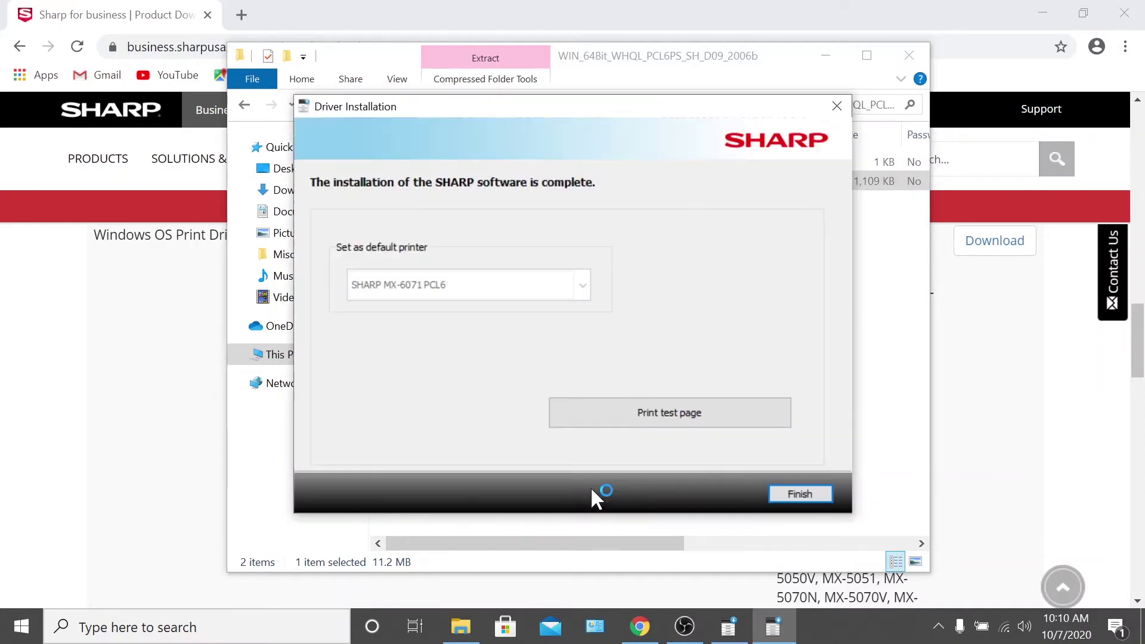
left_click(821, 497)
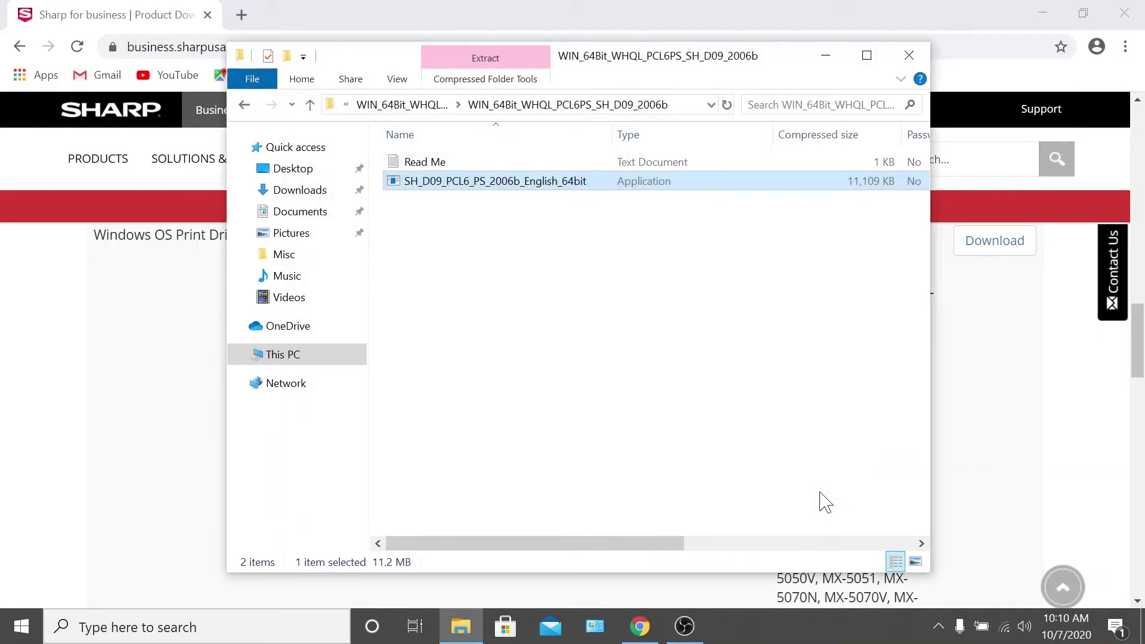
left_click(595, 630)
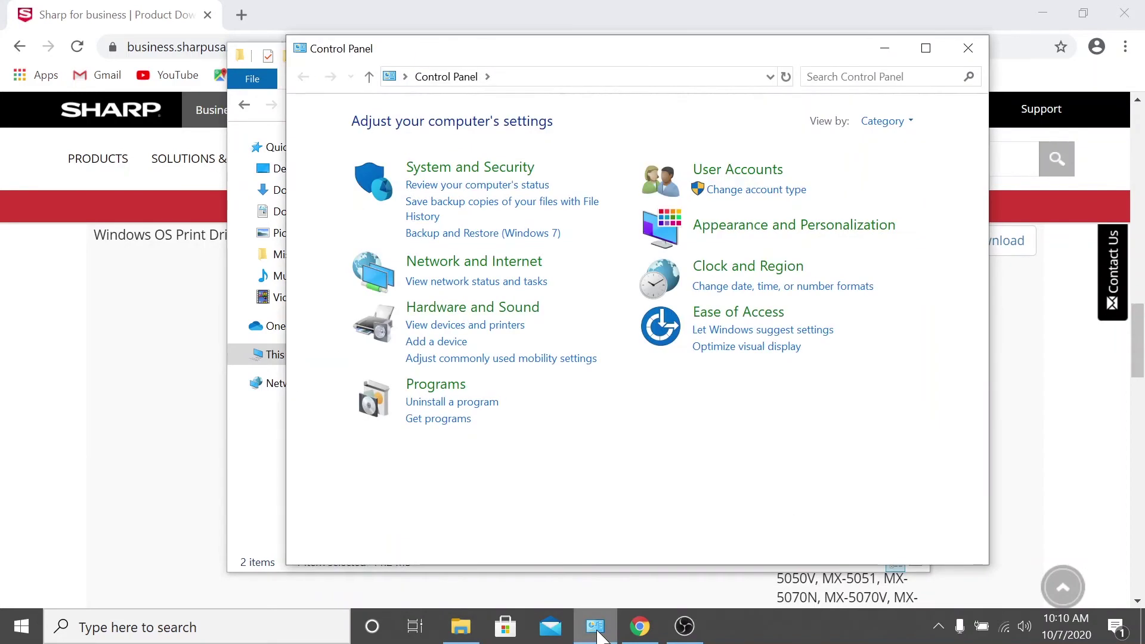
- In Devices and Printers, set SHARP MX-6071 PCL6 as the default printer
left_click(475, 325)
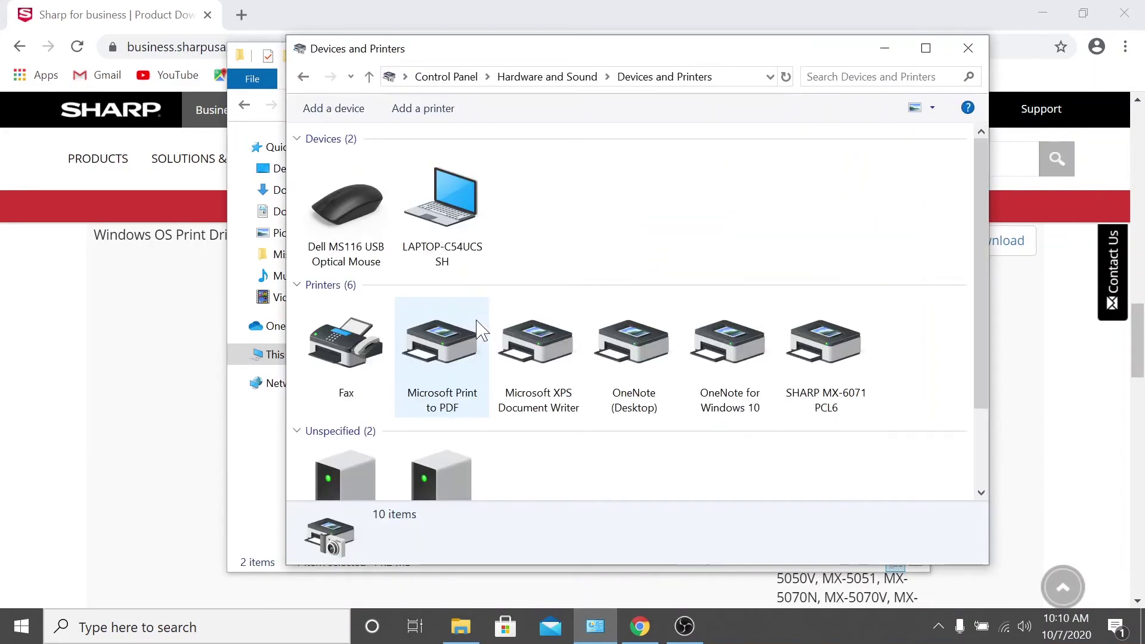
left_click(831, 410)
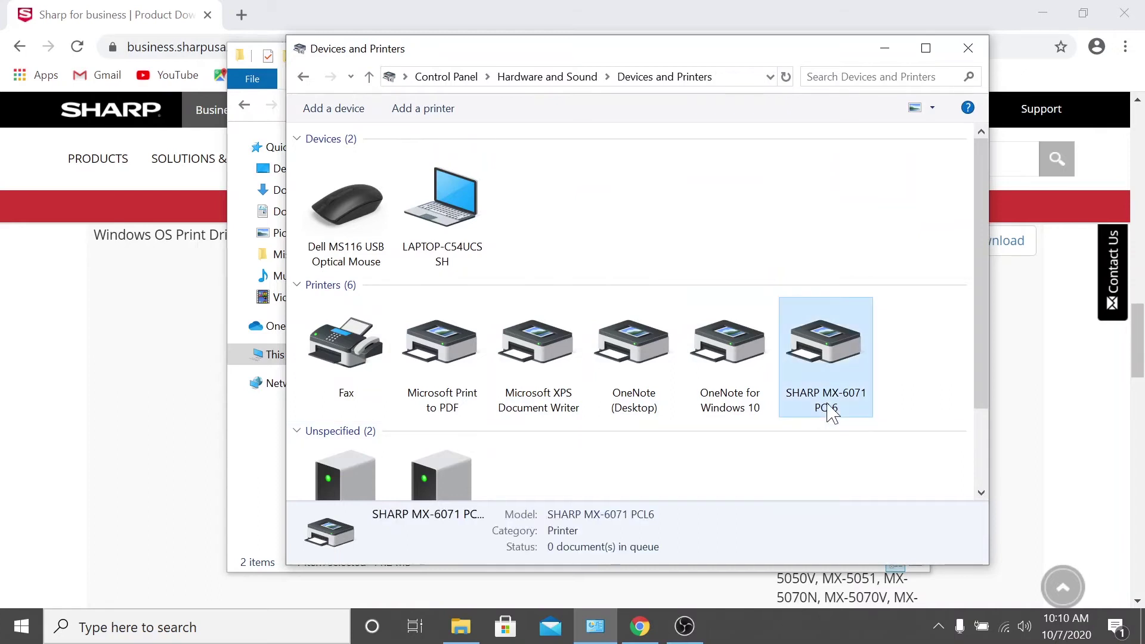
double_click(830, 411)
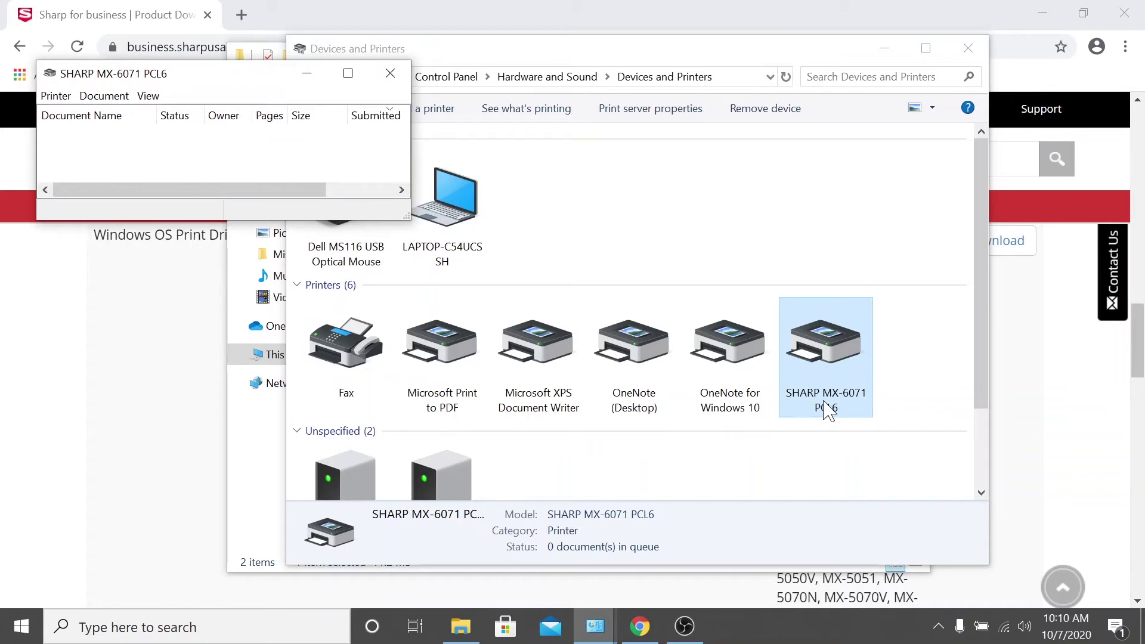
right_click(826, 408)
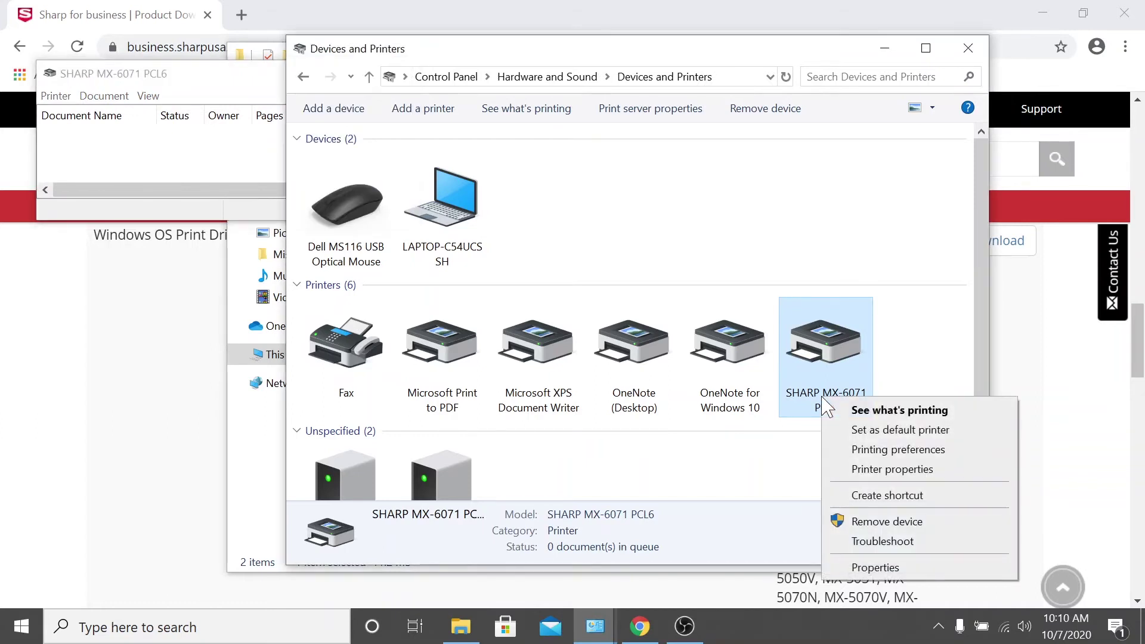
left_click(888, 430)
left_click(615, 335)
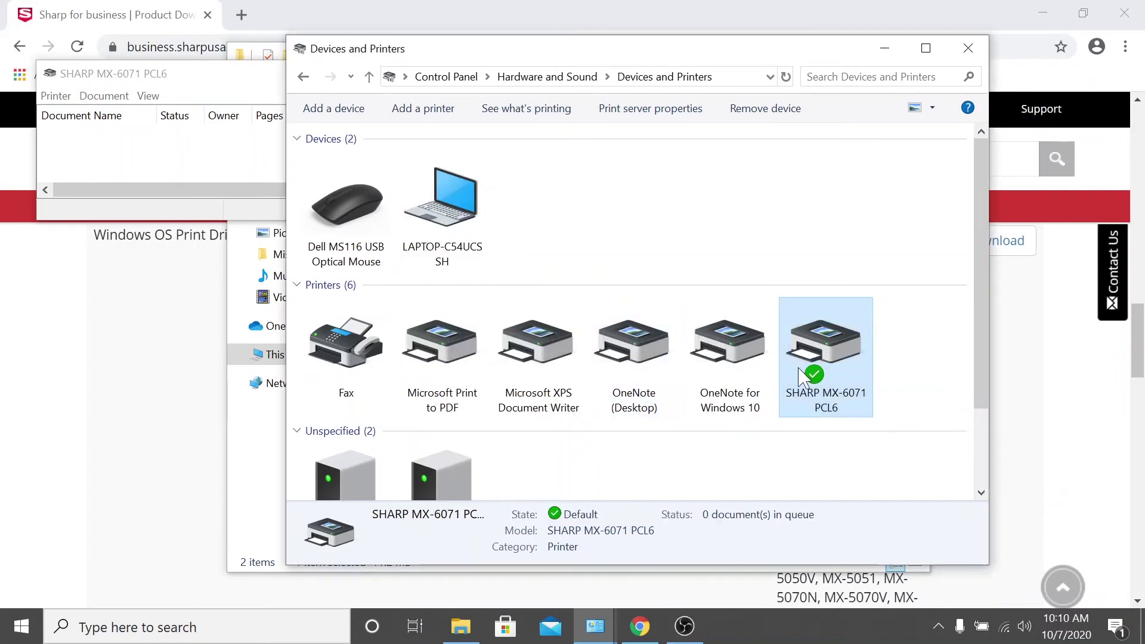
right_click(849, 409)
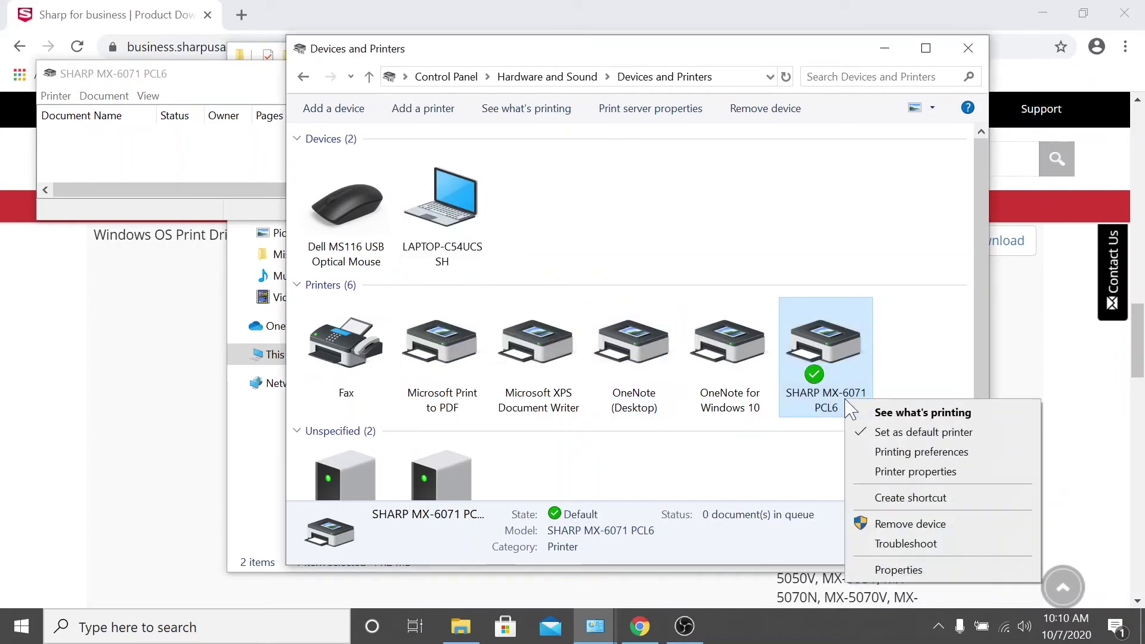
- Set 2-Sided Printing to None in the printer's Advanced Printing Defaults and save
left_click(902, 474)
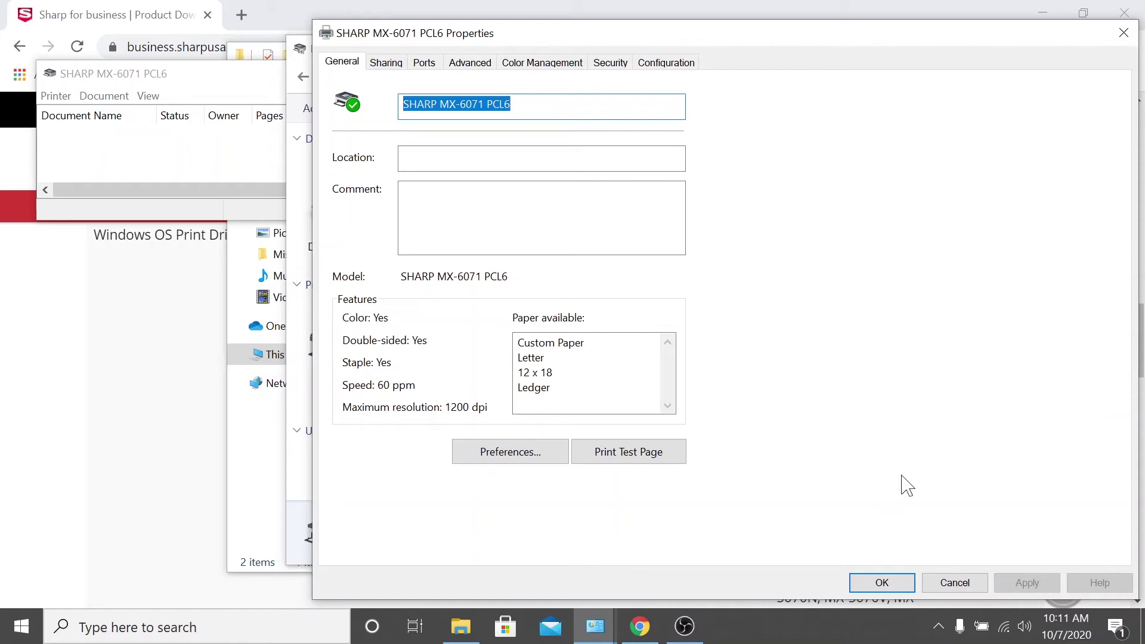
left_click(482, 66)
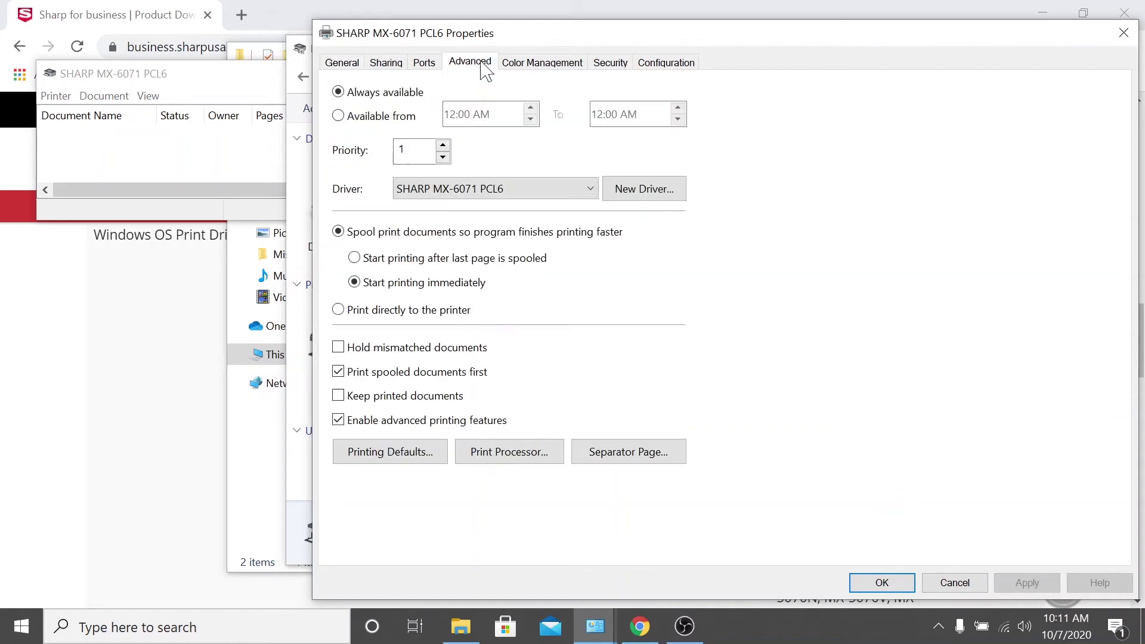
left_click(385, 453)
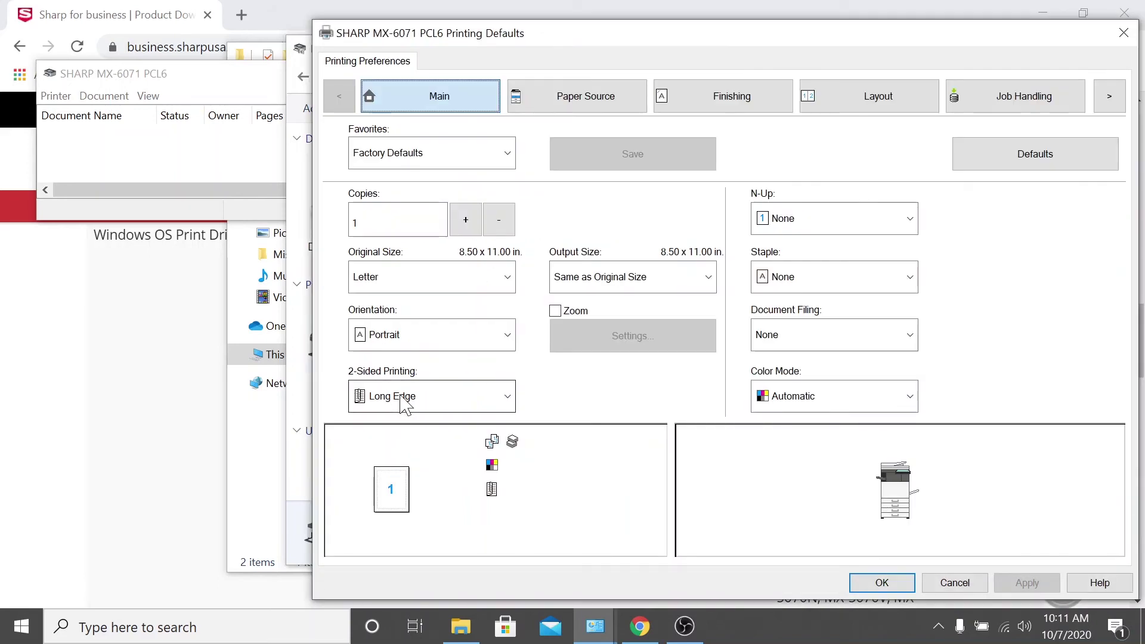
left_click(396, 396)
key("Escape")
key("Up")
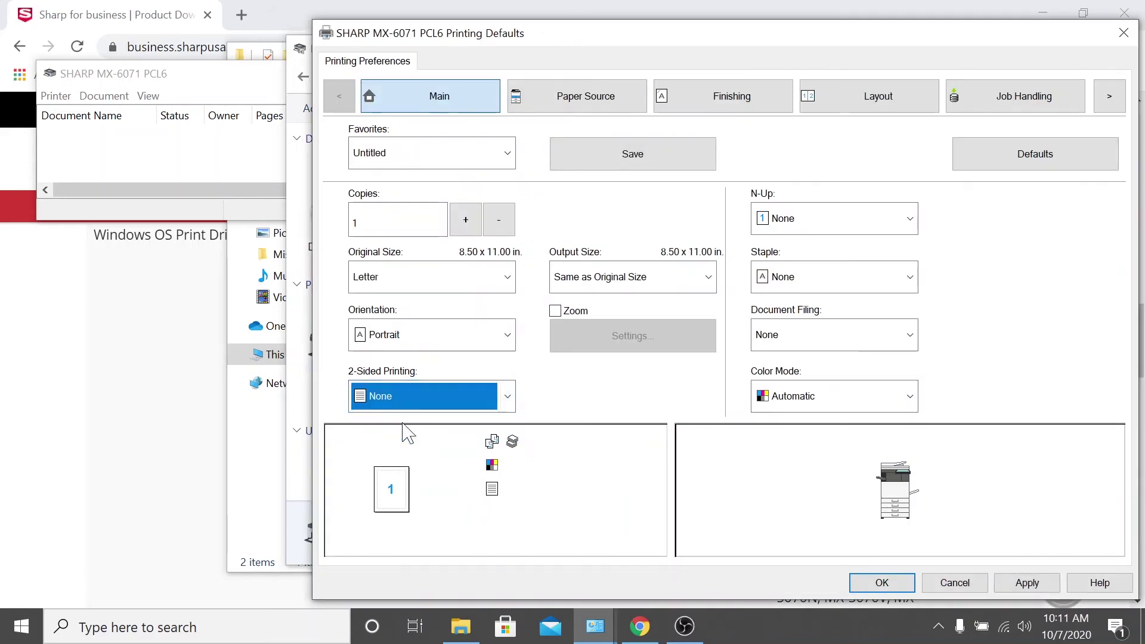
left_click(1021, 581)
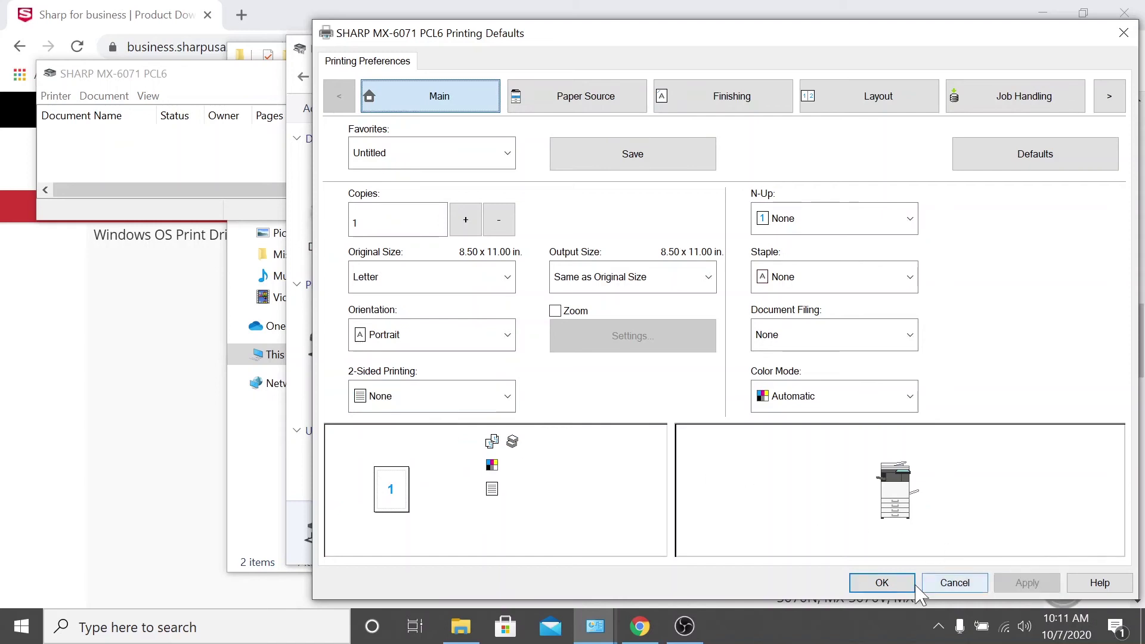
left_click(880, 582)
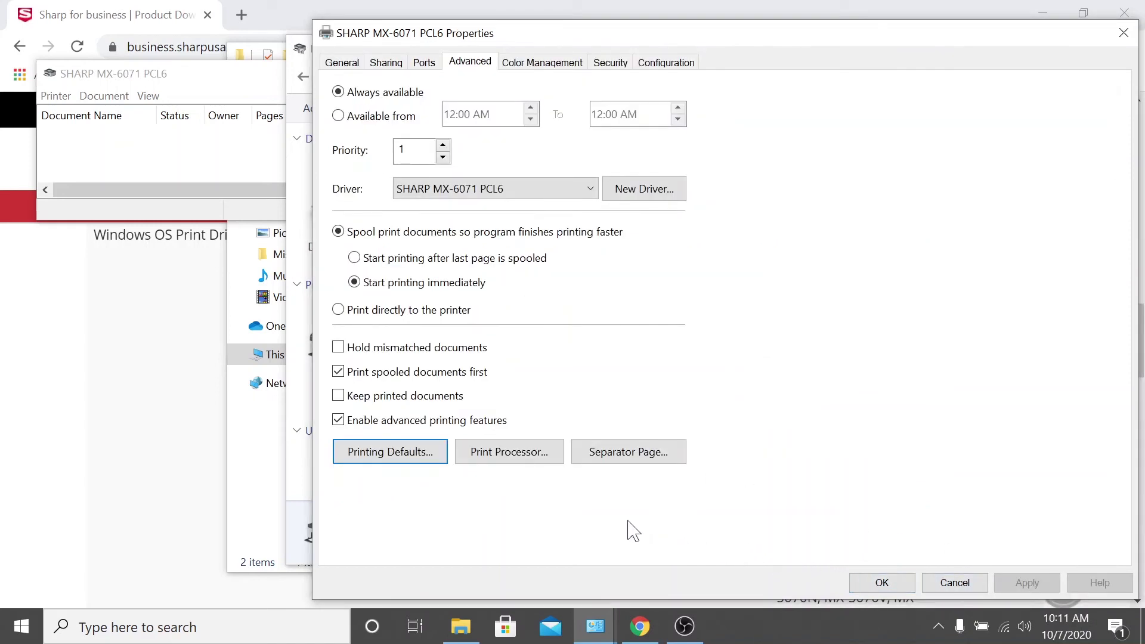
- Set 2-Sided Printing to None in the General tab's Printing Preferences and save
left_click(349, 62)
left_click(527, 454)
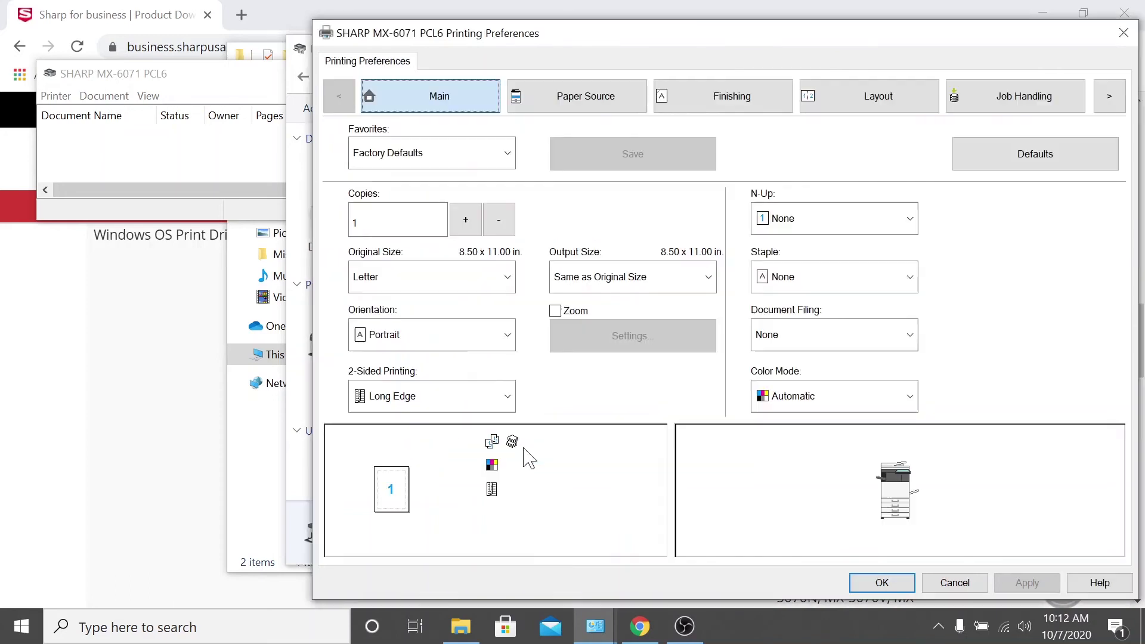
left_click(508, 399)
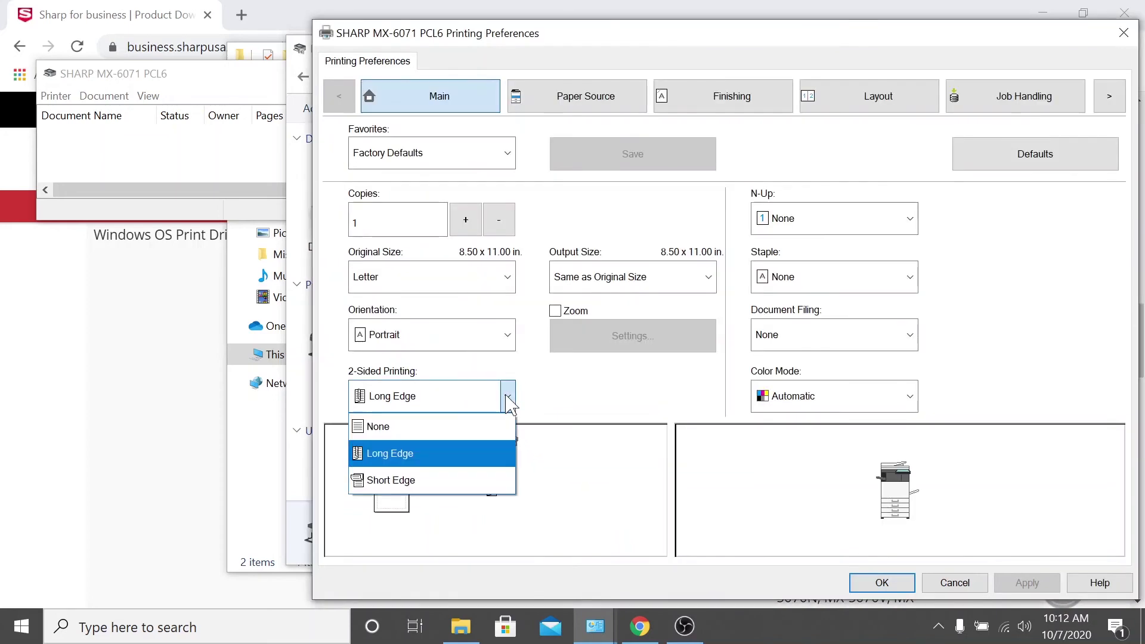
left_click(494, 440)
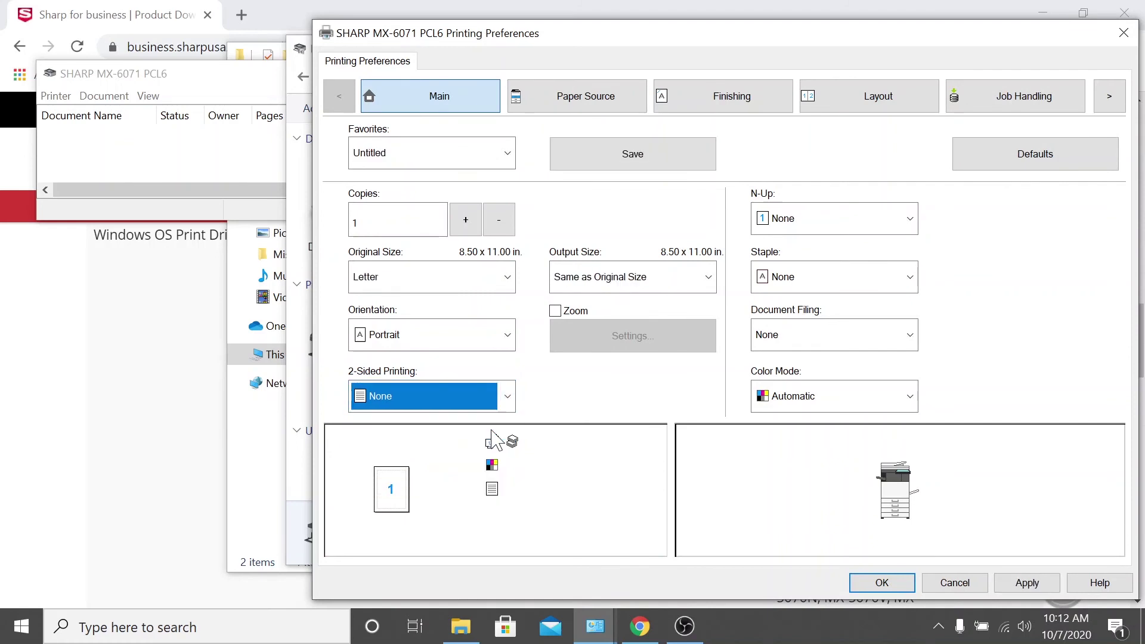
left_click(1025, 582)
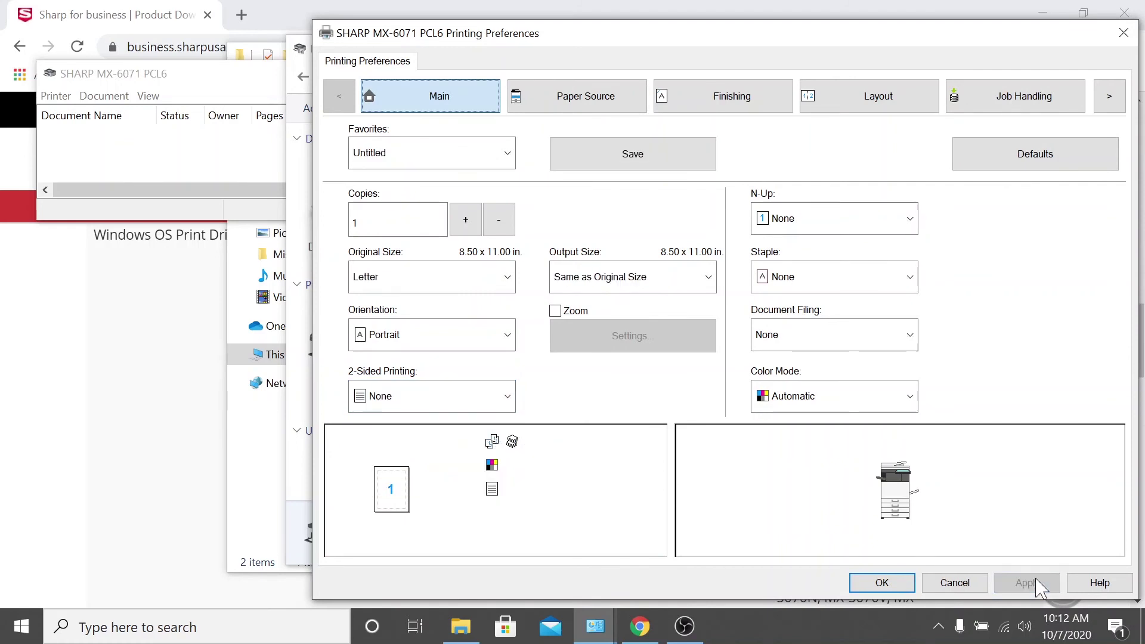
left_click(877, 583)
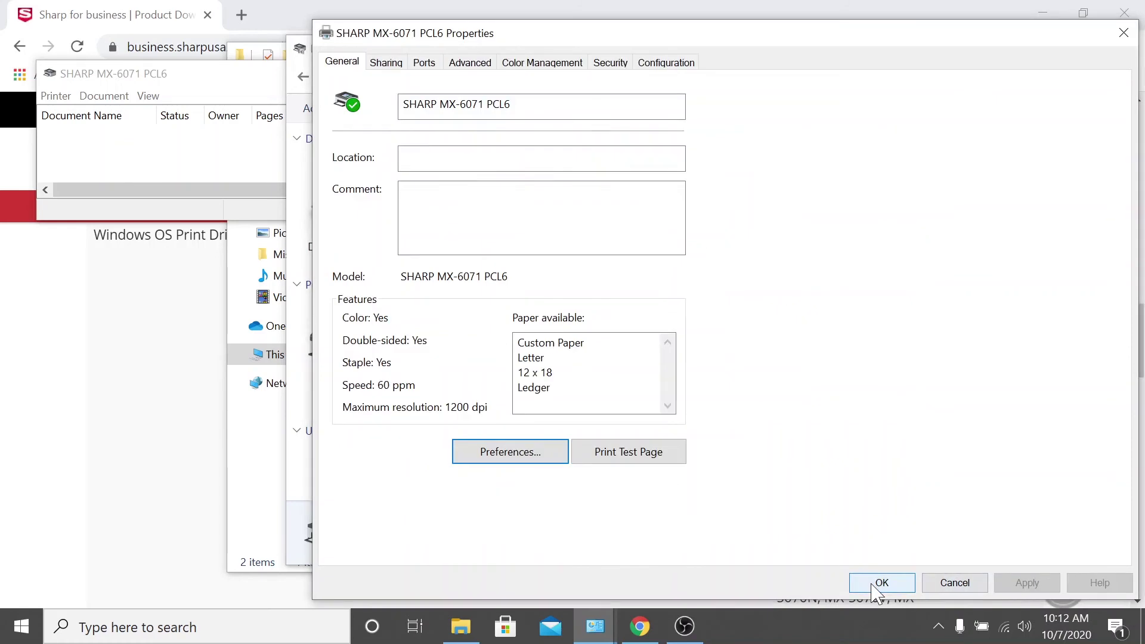